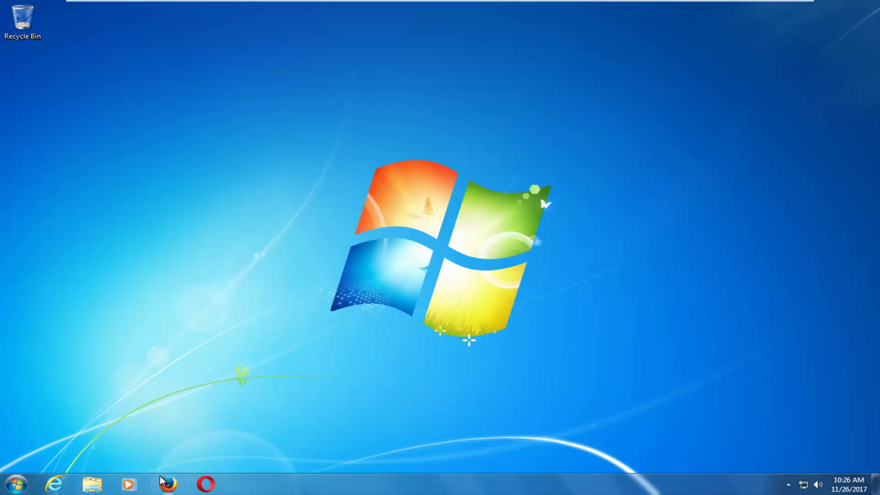
Start Firefox from its pinned icon on the Windows 7 taskbar.
{"action": "left_click", "coordinate": [166, 483]}
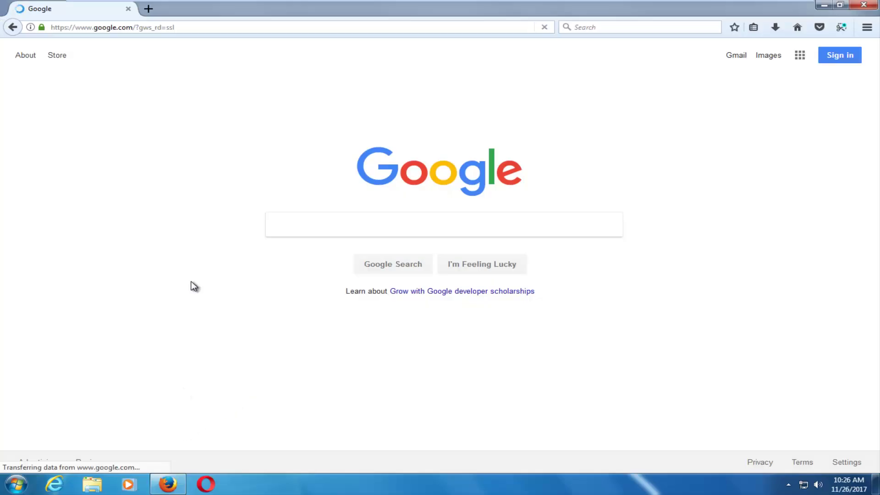
Search Google for 'windows 10 media creation tool' using the autocomplete suggestion.
{"action": "type", "text": "wi"}
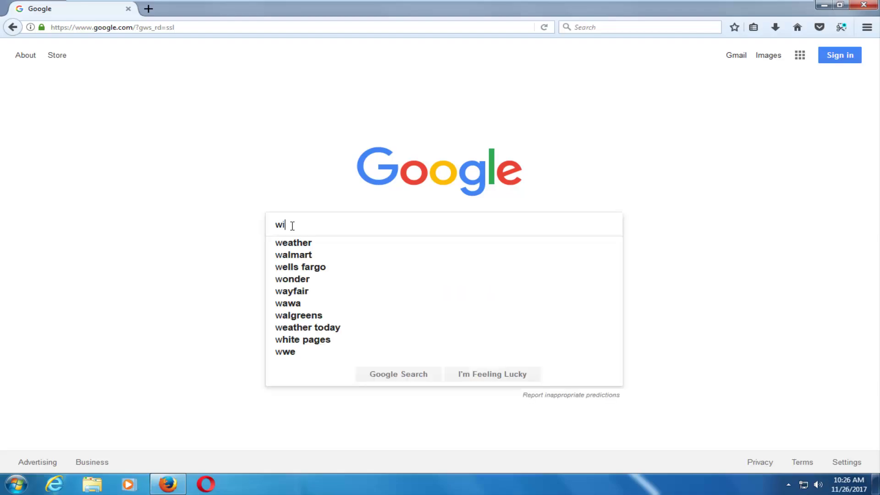
{"action": "type", "text": "ndows 10 media"}
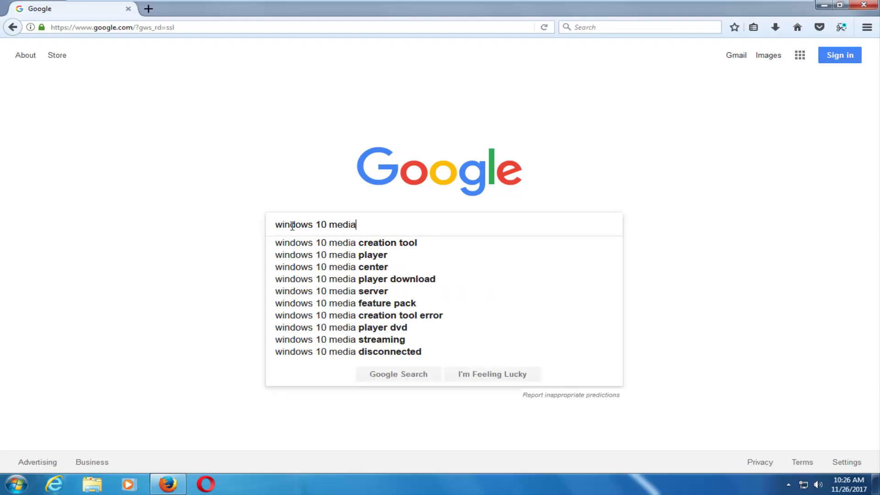
{"action": "key", "text": "Down"}
{"action": "key", "text": "Return"}
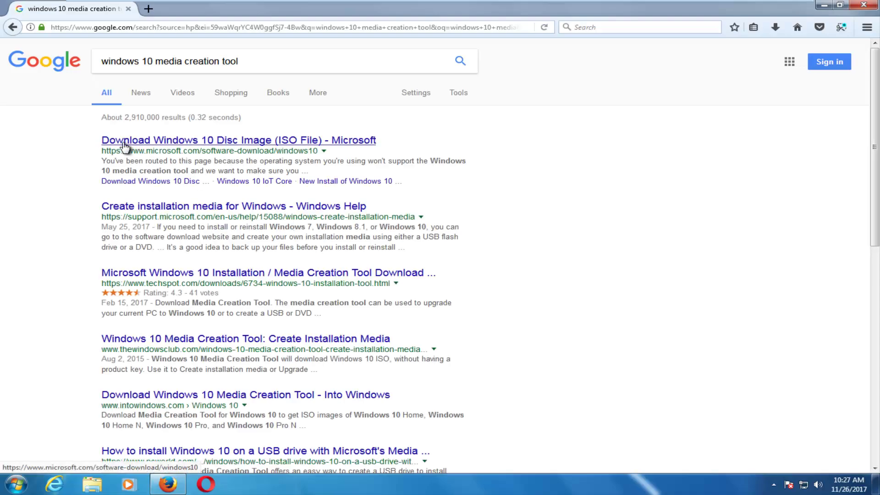
Save MediaCreationTool.exe from Microsoft's Download Windows 10 page, then minimize Firefox.
{"action": "left_click", "coordinate": [253, 142]}
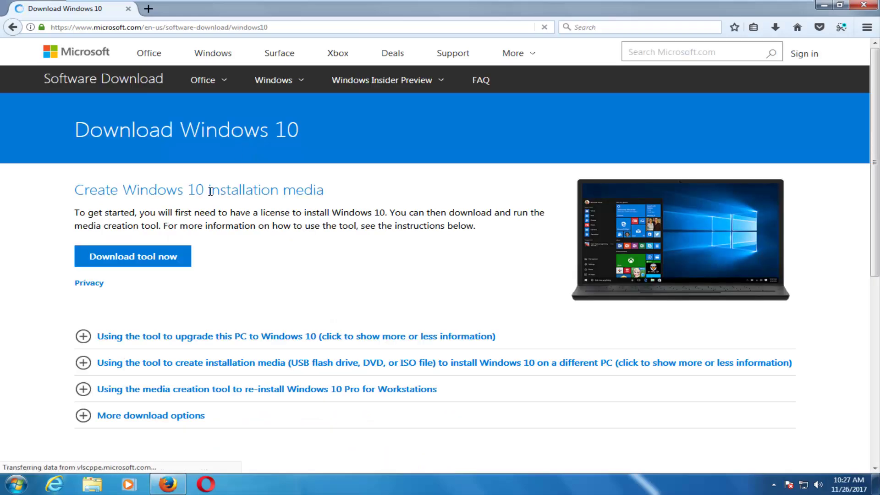
{"action": "left_click", "coordinate": [120, 263]}
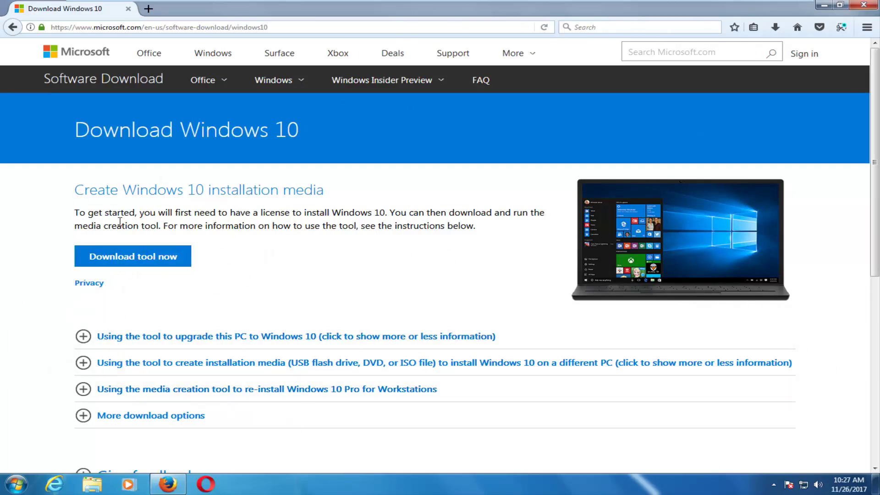
{"action": "left_click", "coordinate": [119, 258]}
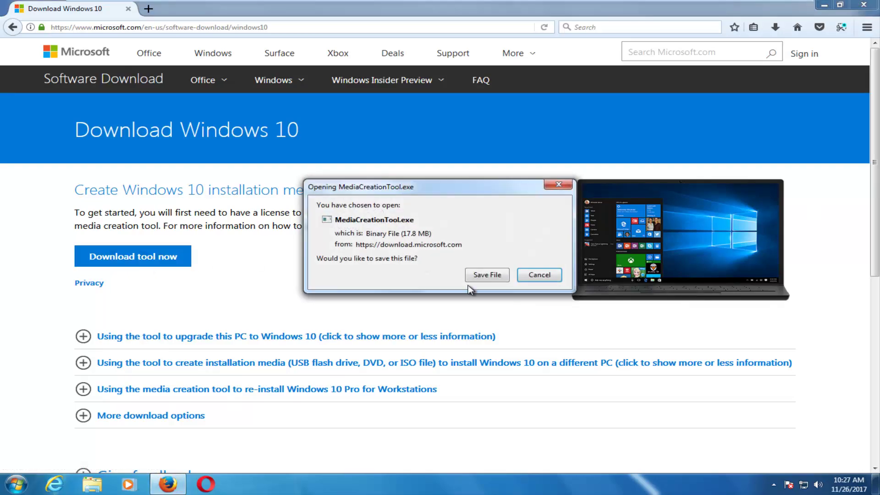
{"action": "left_click", "coordinate": [486, 275]}
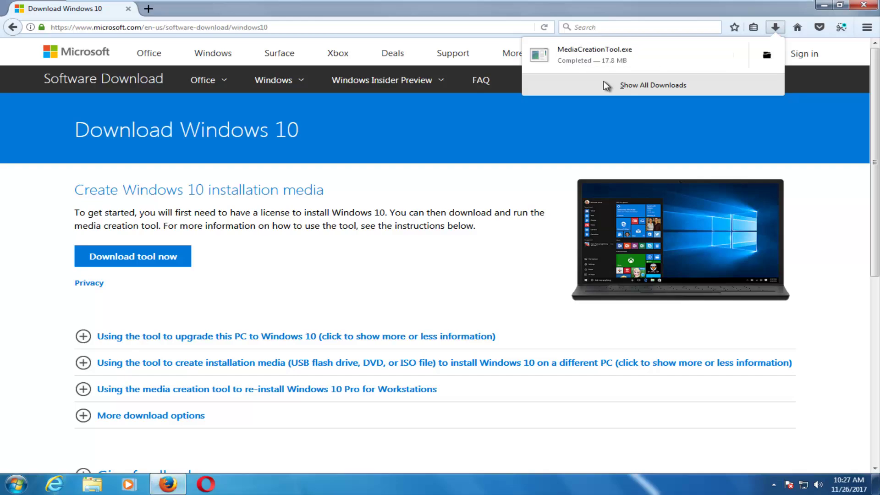
{"action": "left_click", "coordinate": [595, 56]}
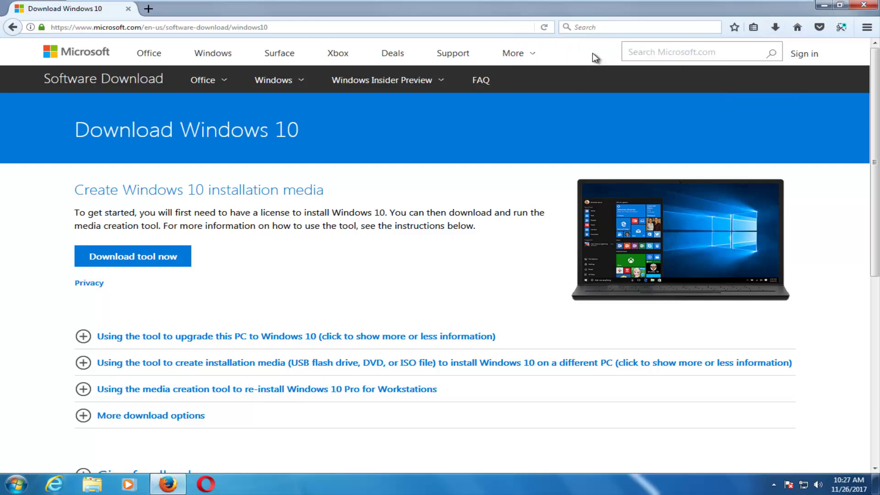
{"action": "left_click", "coordinate": [825, 6]}
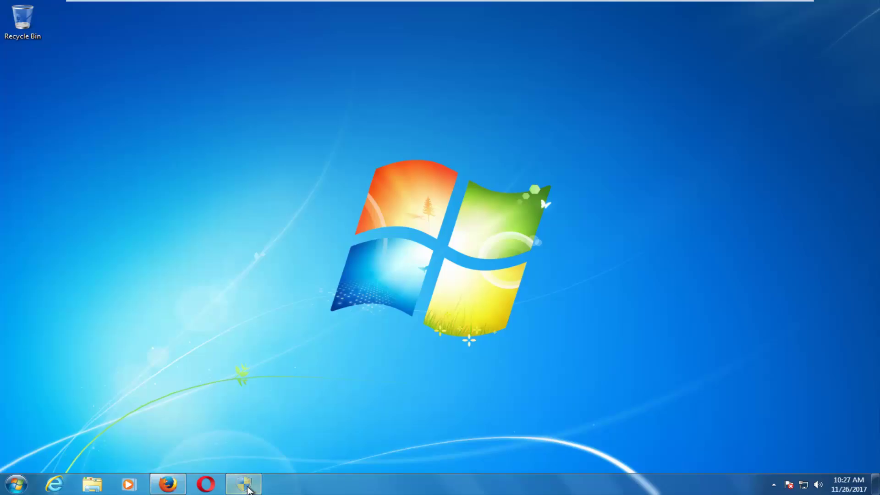
Approve the User Account Control prompt so the Media Creation Tool can run.
{"action": "left_click", "coordinate": [247, 490]}
{"action": "left_click_drag", "start_coordinate": [177, 21], "coordinate": [473, 182]}
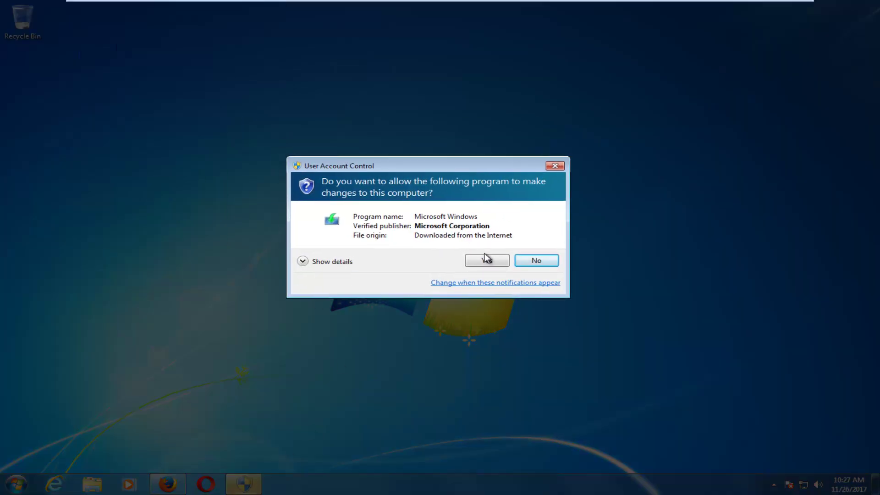
{"action": "left_click", "coordinate": [487, 260]}
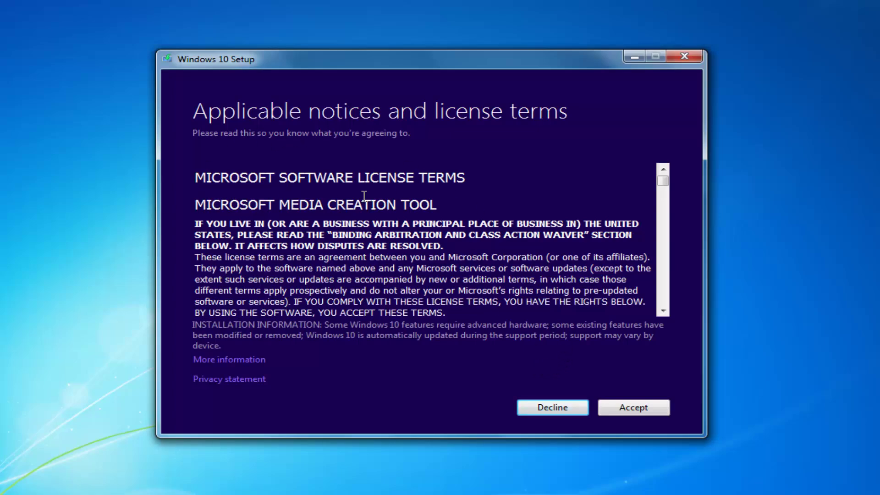
Accept the license terms and select 'Create installation media for another PC'.
{"action": "left_click", "coordinate": [630, 408]}
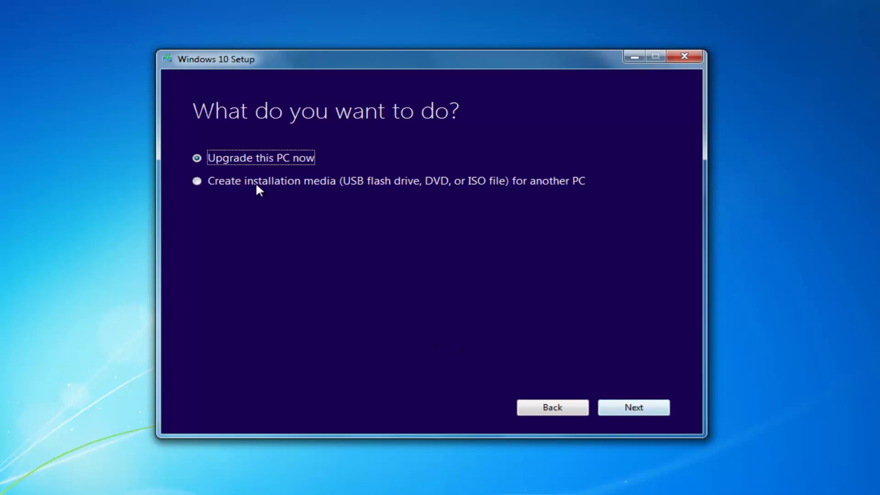
{"action": "left_click", "coordinate": [249, 180]}
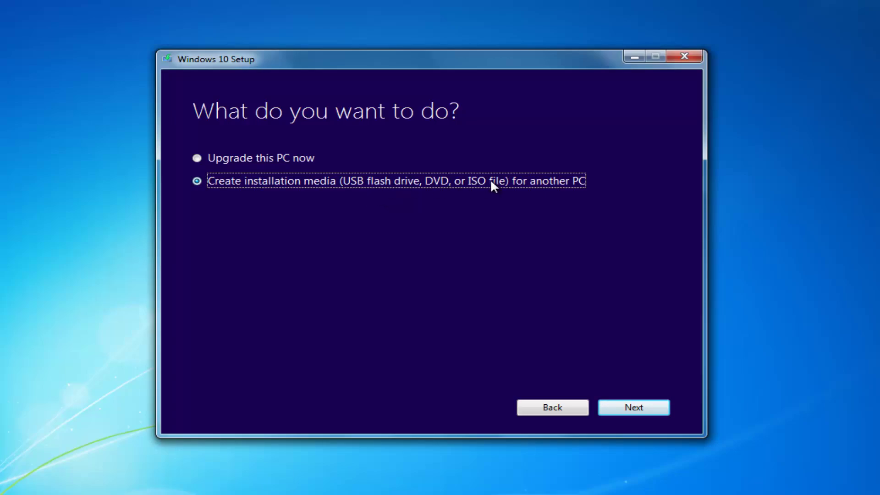
Untick recommended options and confirm English (United States), Windows 10, 32-bit (x86).
{"action": "left_click", "coordinate": [621, 407]}
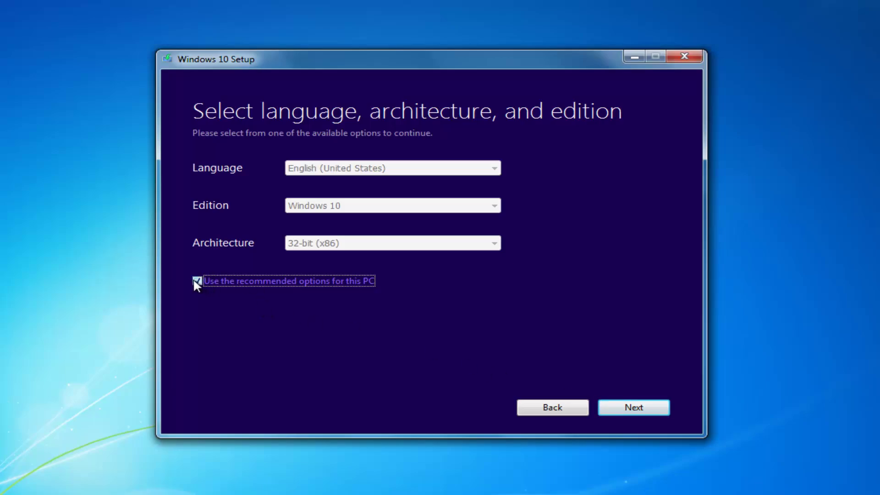
{"action": "left_click", "coordinate": [197, 281]}
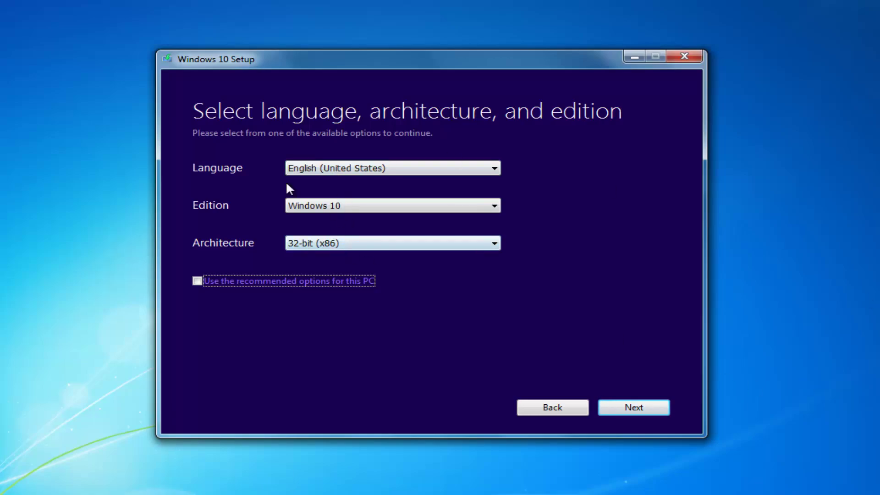
{"action": "left_click", "coordinate": [31, 125]}
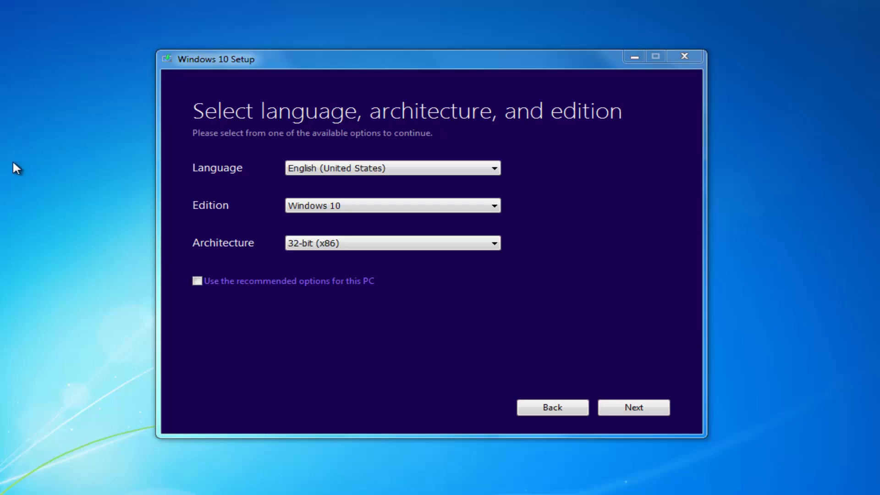
{"action": "left_click", "coordinate": [202, 280]}
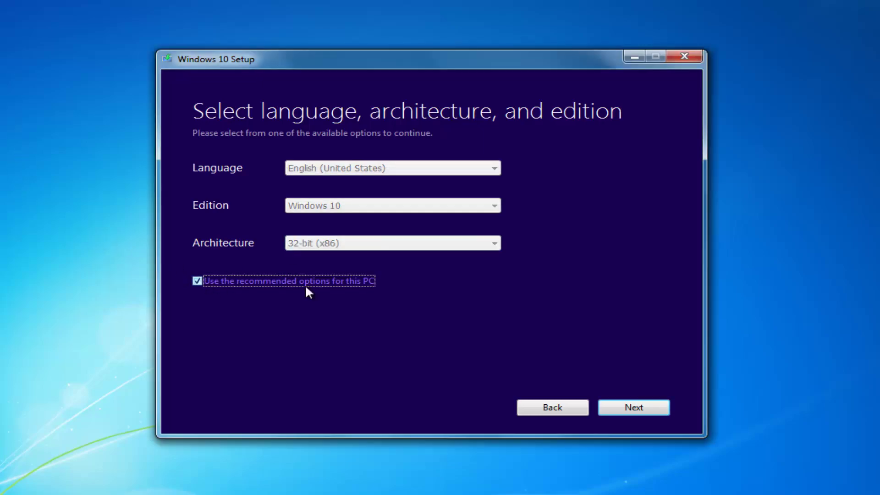
{"action": "left_click", "coordinate": [197, 281]}
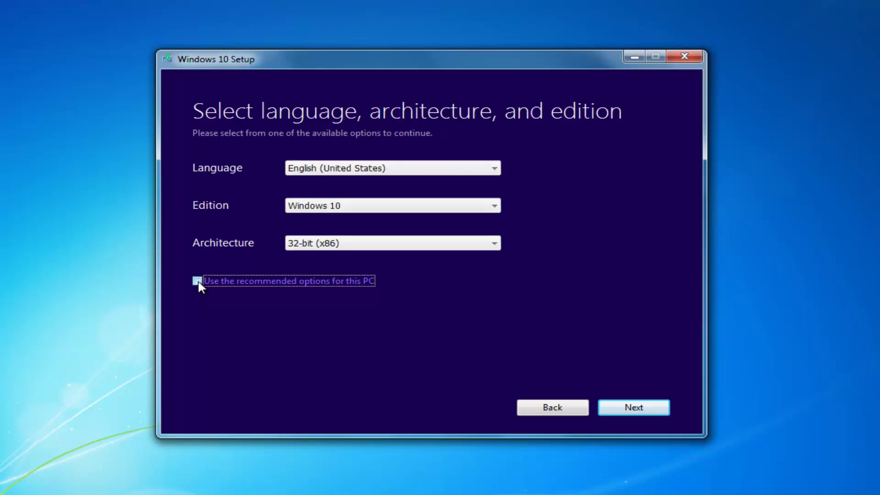
{"action": "left_click", "coordinate": [644, 413]}
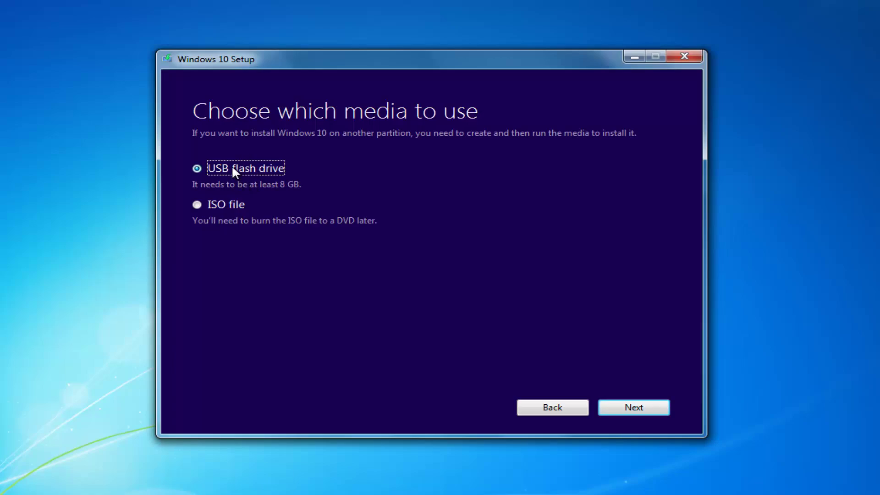
Choose ISO file as the media type, after a brief detour to the USB page.
{"action": "left_click", "coordinate": [210, 204]}
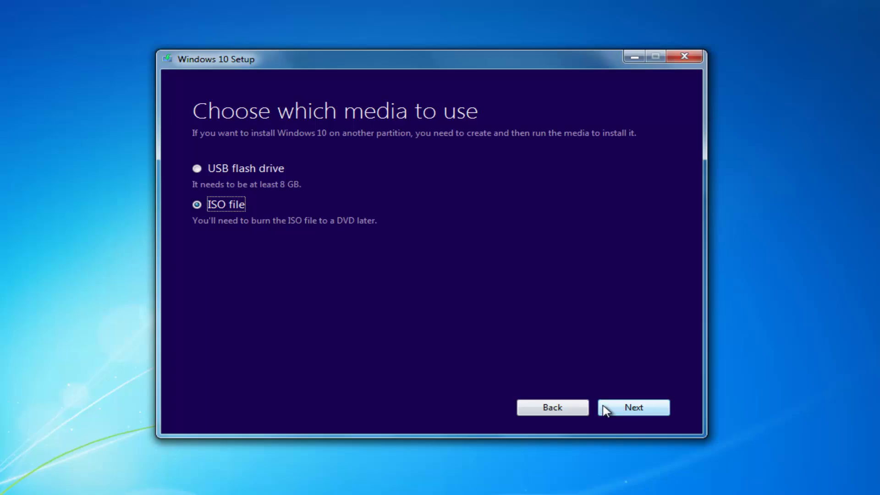
{"action": "left_click", "coordinate": [208, 169]}
{"action": "left_click", "coordinate": [630, 409]}
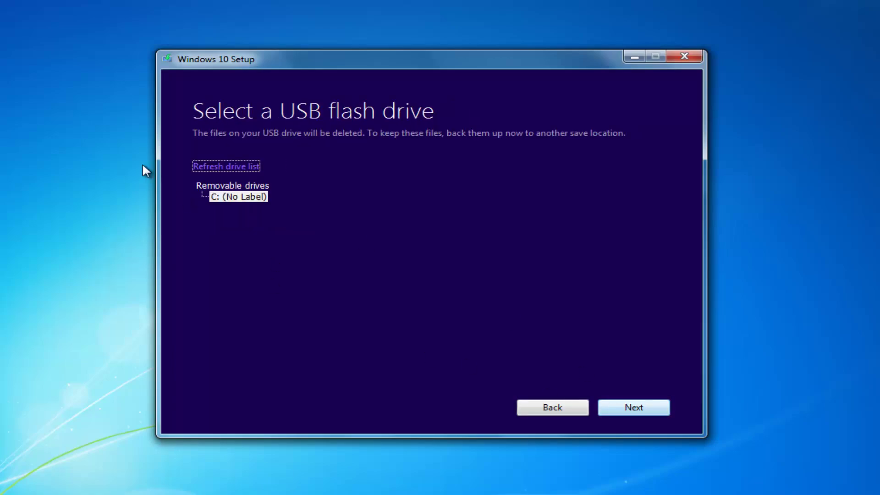
{"action": "left_click", "coordinate": [537, 406]}
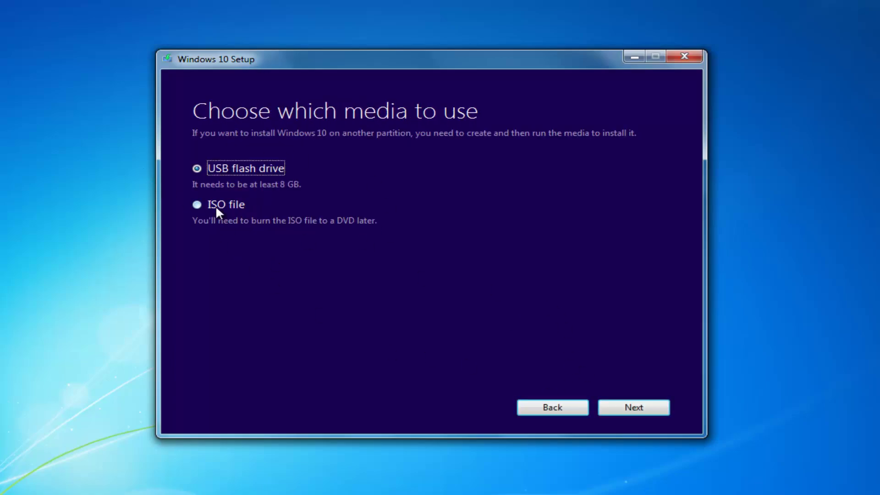
{"action": "left_click", "coordinate": [216, 205]}
{"action": "left_click", "coordinate": [614, 409]}
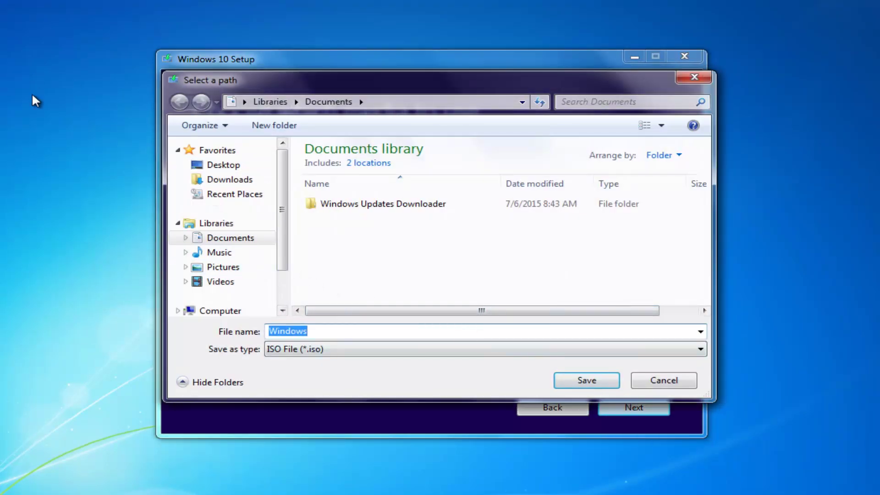
Browse the Select a path dialog to Desktop, then close it without saving the ISO.
{"action": "left_click", "coordinate": [218, 166]}
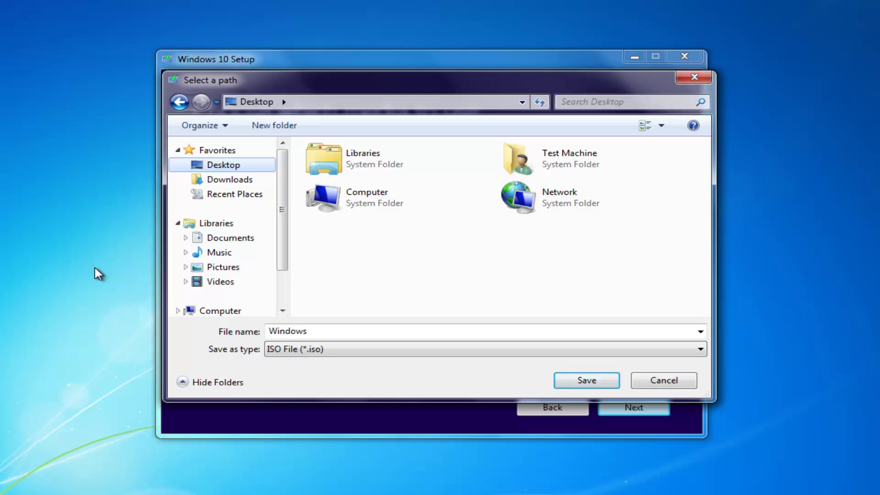
{"action": "left_click", "coordinate": [695, 77]}
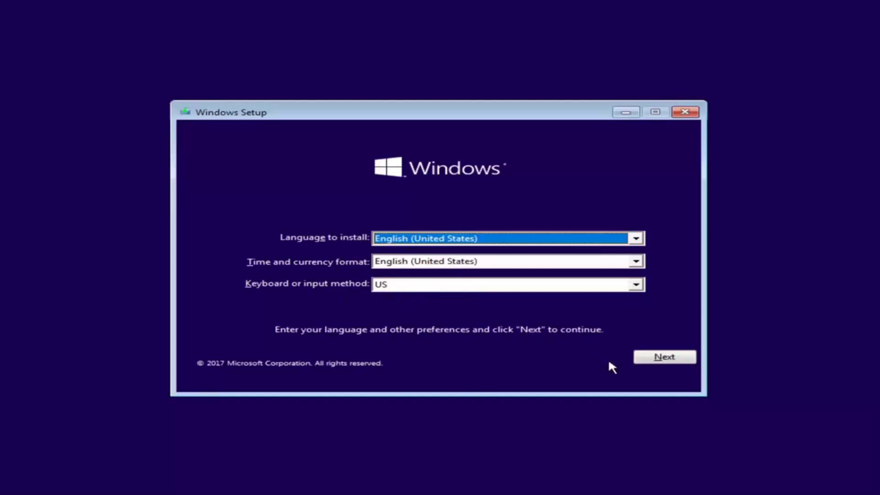
Keep English (United States) language and US keyboard, then begin Install now.
{"action": "left_click", "coordinate": [644, 361]}
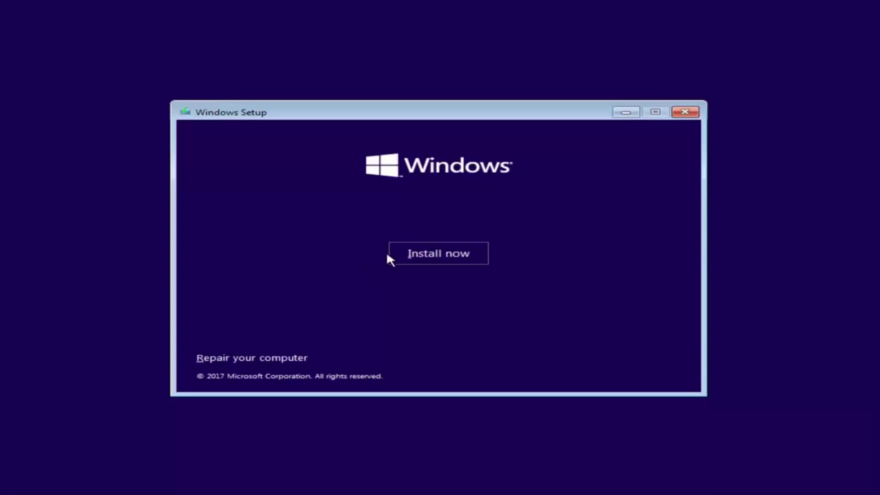
{"action": "left_click", "coordinate": [436, 261]}
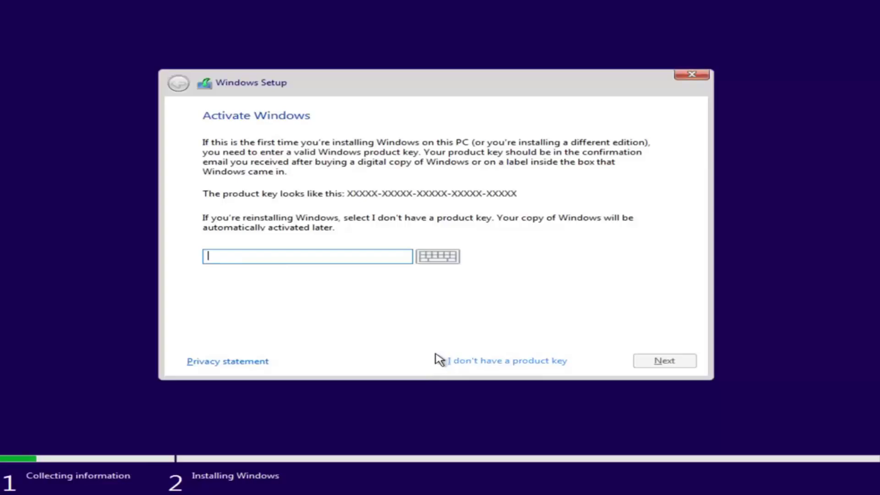
Proceed without a product key and select Windows 10 Pro from the edition list.
{"action": "left_click", "coordinate": [471, 362]}
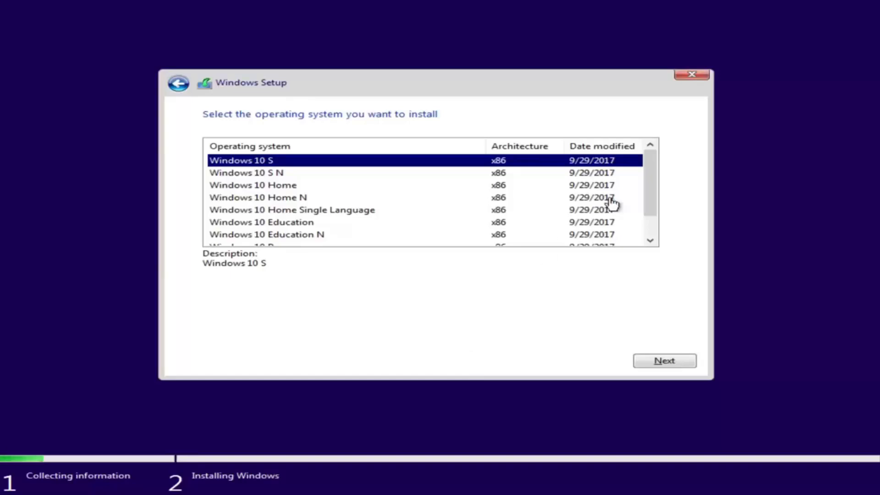
{"action": "mouse_move", "coordinate": [643, 181]}
{"action": "left_mouse_down"}
{"action": "mouse_move", "coordinate": [644, 202]}
{"action": "mouse_move", "coordinate": [646, 178]}
{"action": "left_mouse_up"}
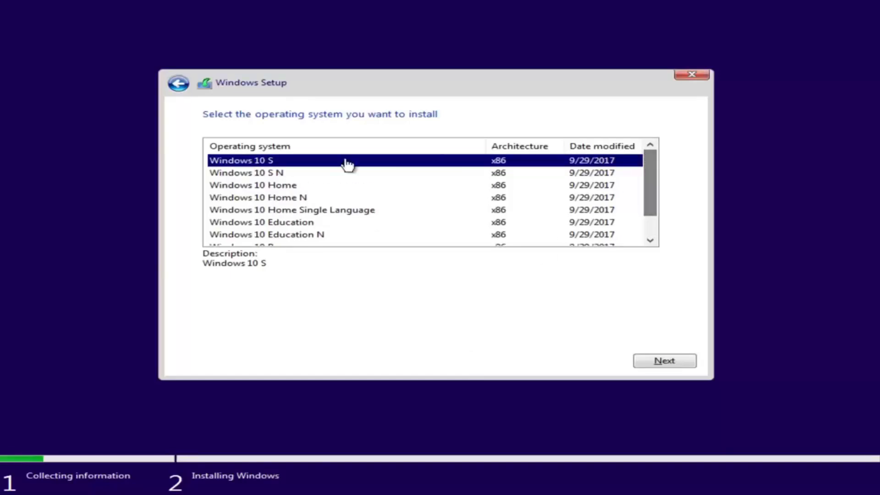
{"action": "left_click", "coordinate": [281, 186]}
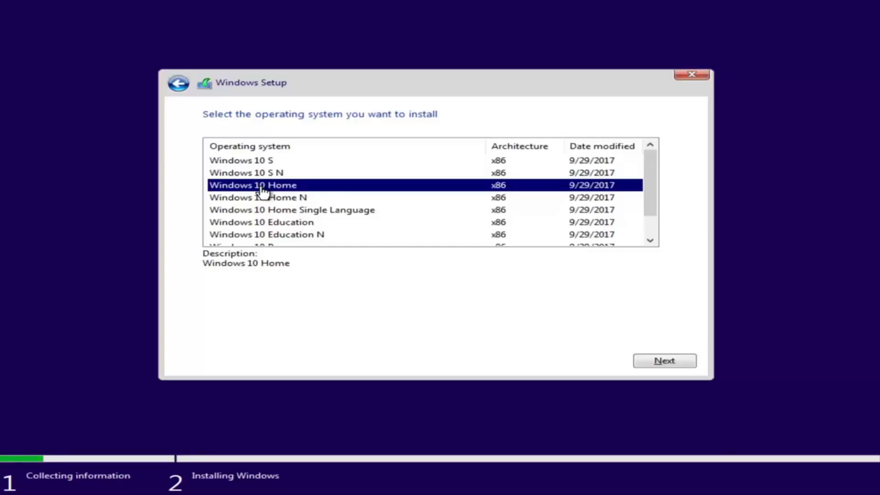
{"action": "scroll", "coordinate": [316, 204], "scroll_direction": "down", "scroll_amount": 1}
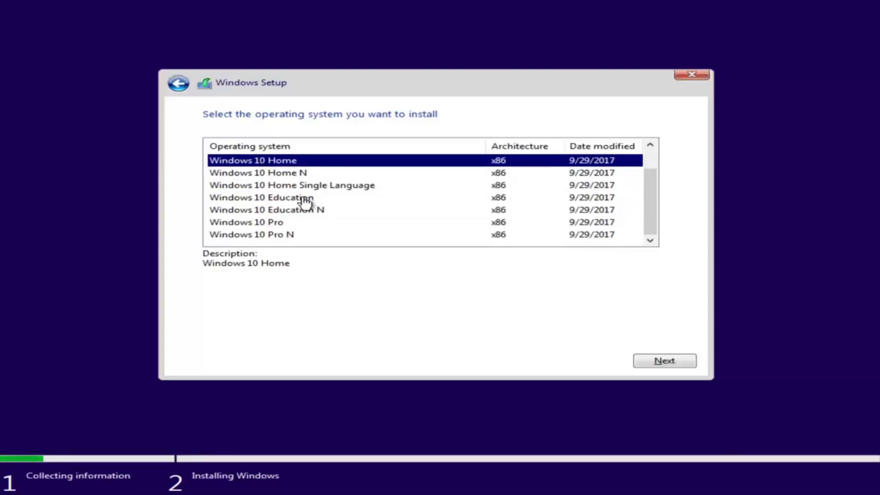
{"action": "left_click", "coordinate": [228, 225]}
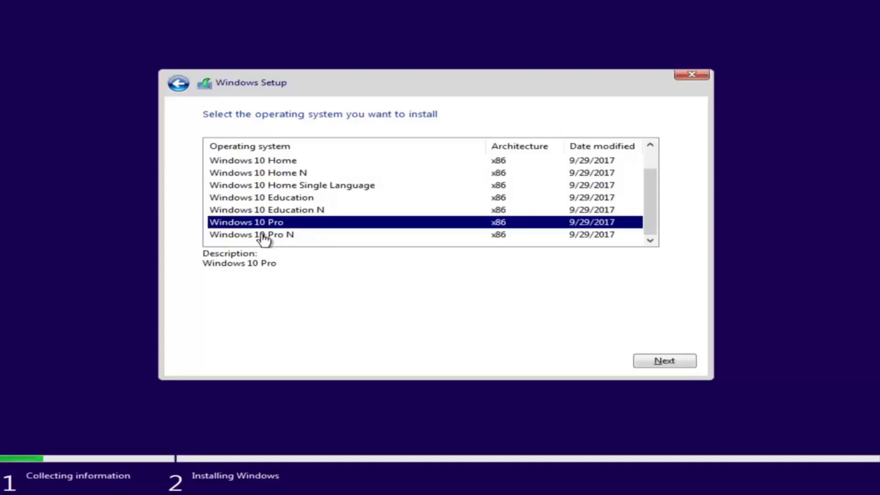
{"action": "left_click", "coordinate": [656, 362]}
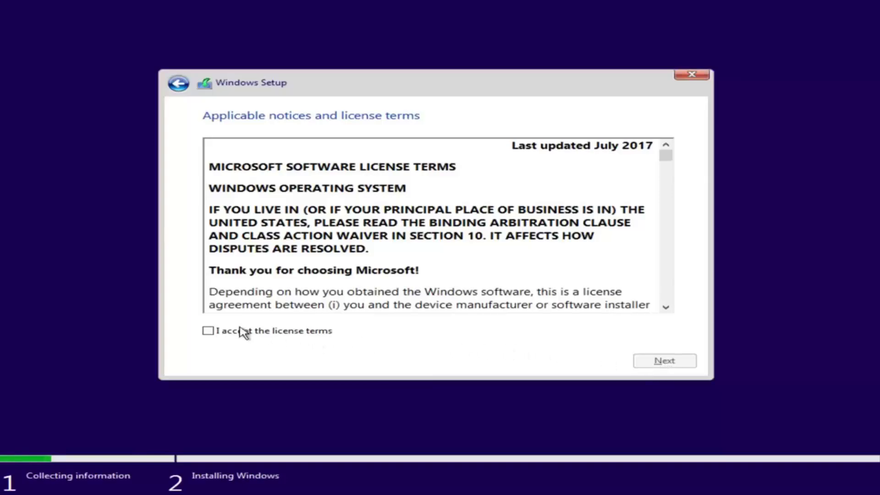
Accept the Windows 10 license terms and proceed to the installation type page.
{"action": "left_click", "coordinate": [208, 331]}
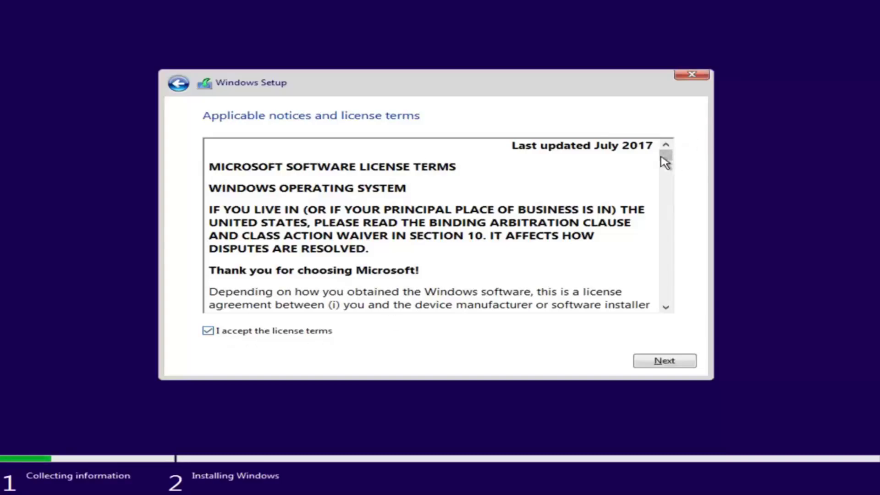
{"action": "mouse_move", "coordinate": [665, 160]}
{"action": "left_mouse_down"}
{"action": "mouse_move", "coordinate": [663, 196]}
{"action": "mouse_move", "coordinate": [665, 153]}
{"action": "left_mouse_up"}
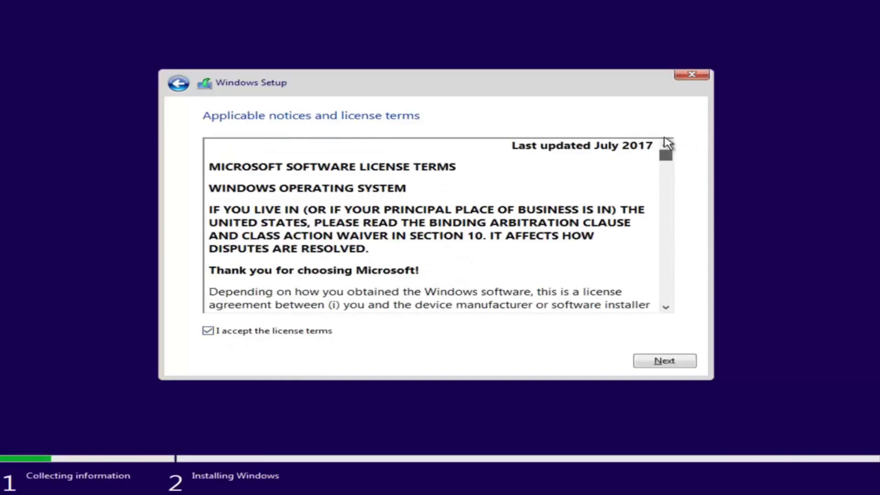
{"action": "left_click", "coordinate": [663, 368]}
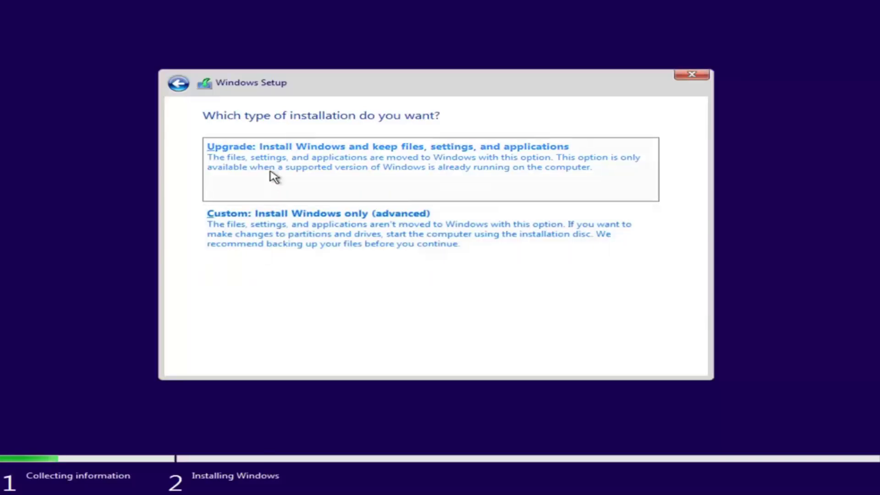
Choose the 'Custom: Install Windows only (advanced)' installation type.
{"action": "left_click", "coordinate": [260, 248]}
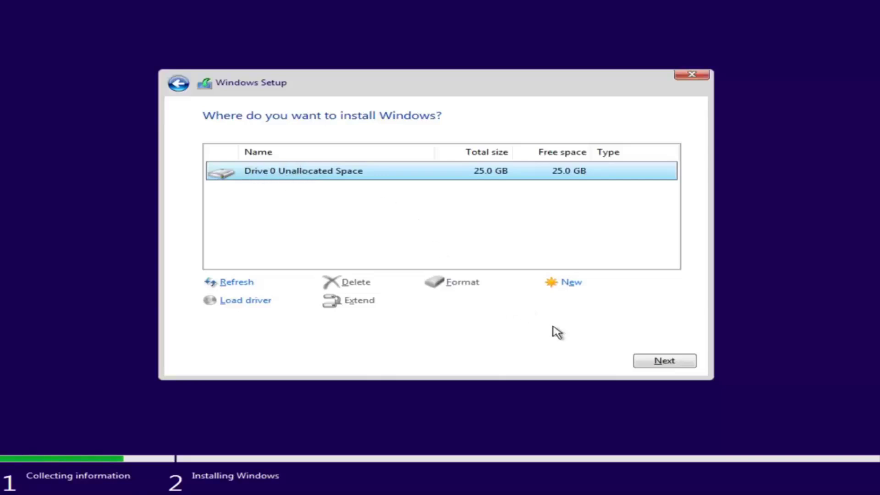
Install Windows onto Drive 0's 25.0 GB unallocated space.
{"action": "left_click", "coordinate": [660, 362]}
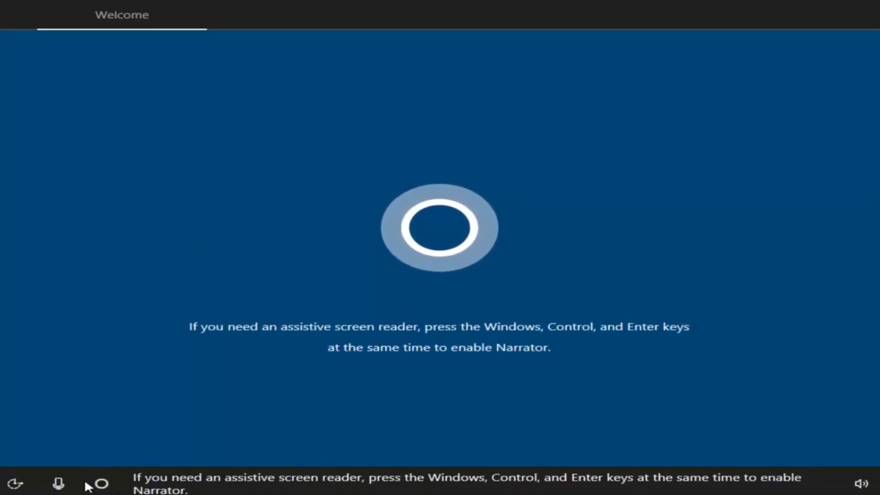
Dismiss the volume control, then confirm United States as region and US keyboard layout.
{"action": "left_click", "coordinate": [853, 481]}
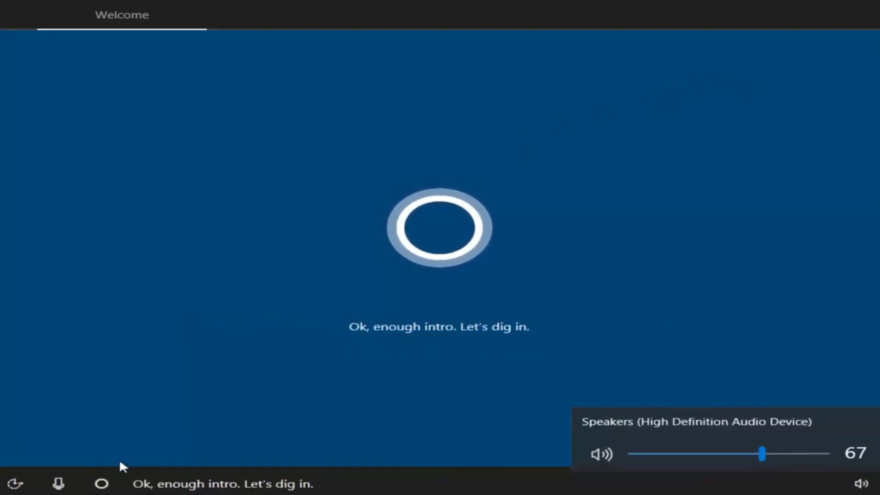
{"action": "left_click", "coordinate": [534, 325]}
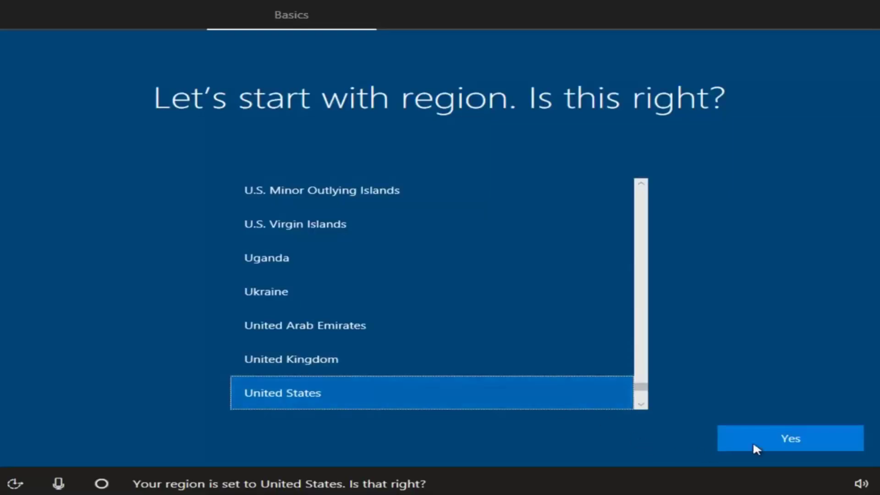
{"action": "left_click", "coordinate": [765, 437]}
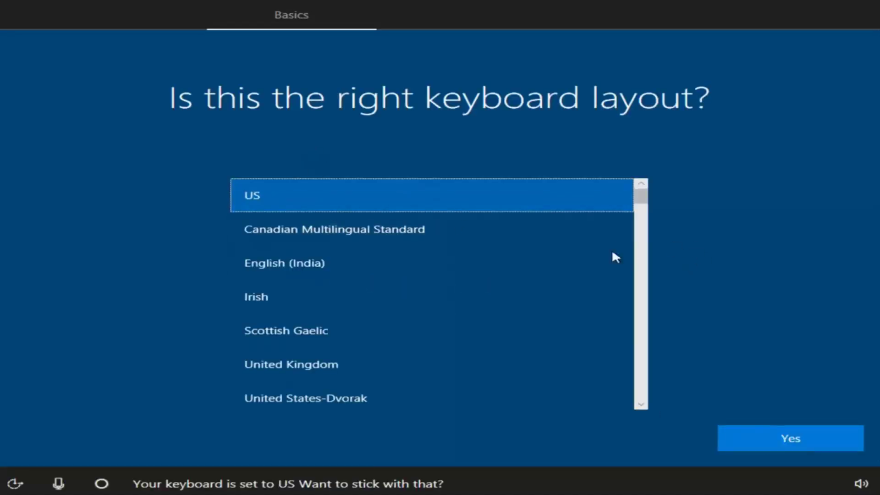
{"action": "left_click_drag", "start_coordinate": [643, 197], "coordinate": [640, 173]}
{"action": "left_click", "coordinate": [774, 443]}
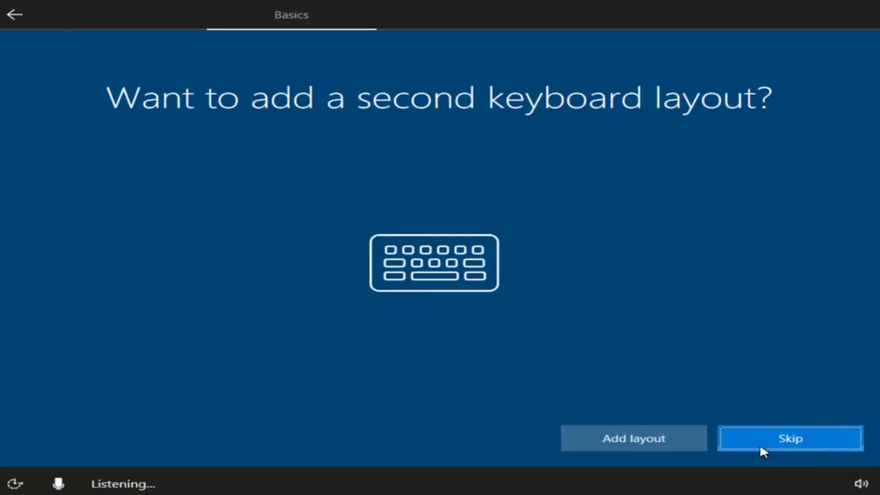
Skip adding a second keyboard layout.
{"action": "left_click", "coordinate": [787, 437]}
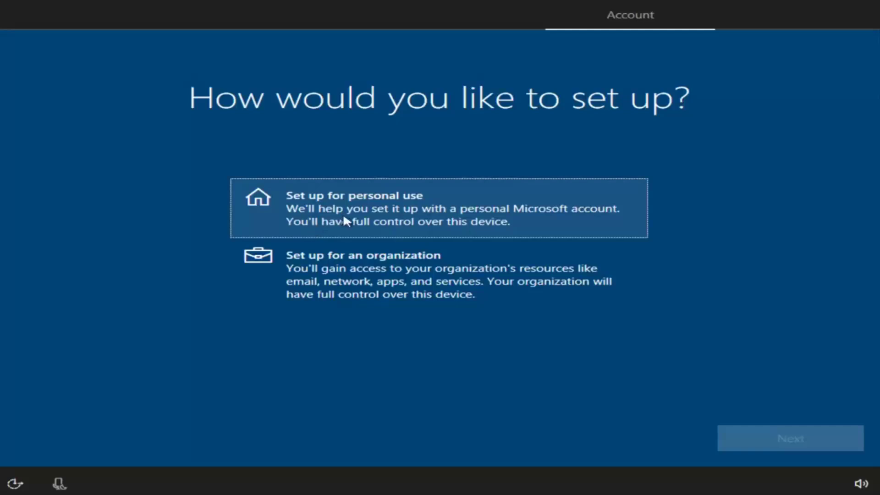
Choose personal use with an offline account, declining the Microsoft sign-in offer.
{"action": "left_click", "coordinate": [324, 213]}
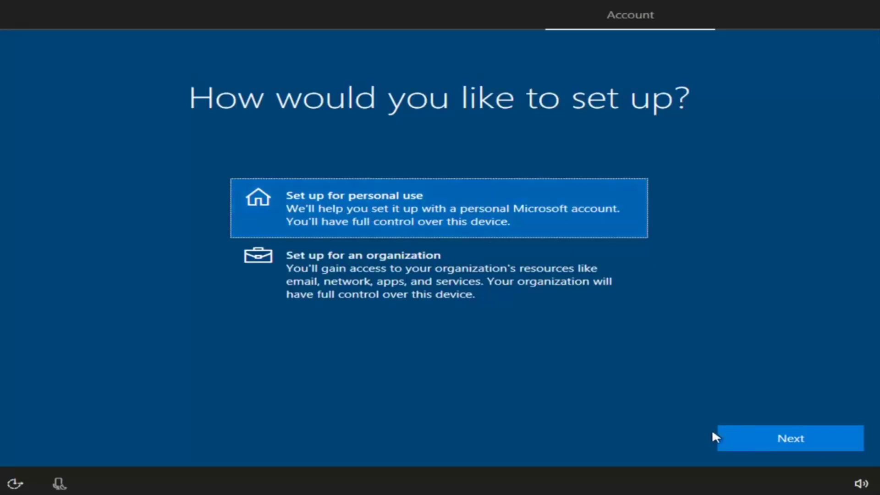
{"action": "left_click", "coordinate": [760, 439]}
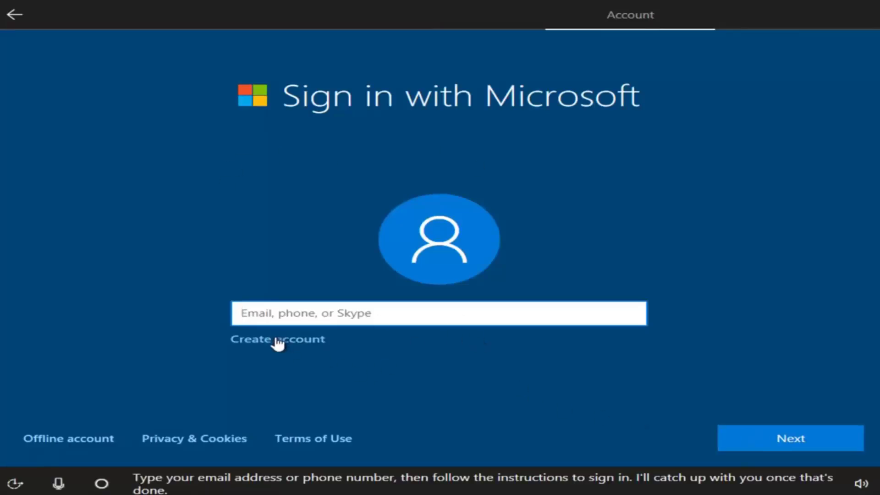
{"action": "left_click", "coordinate": [54, 441]}
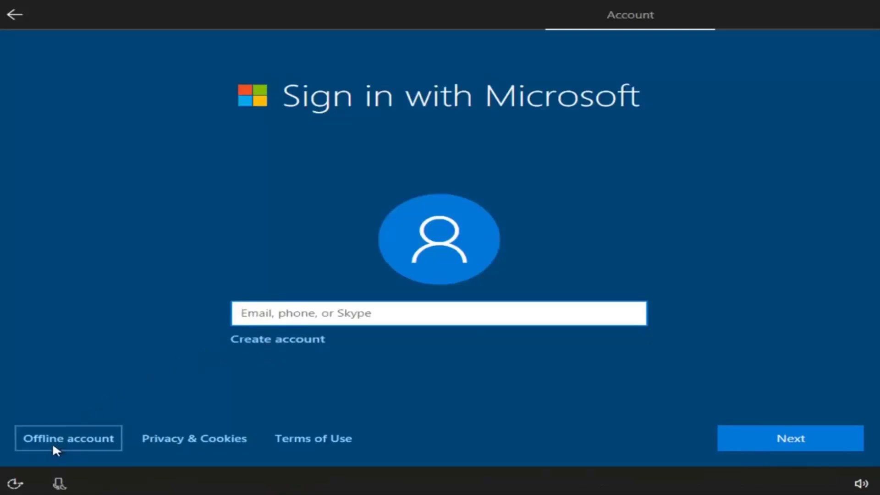
{"action": "left_click", "coordinate": [64, 438]}
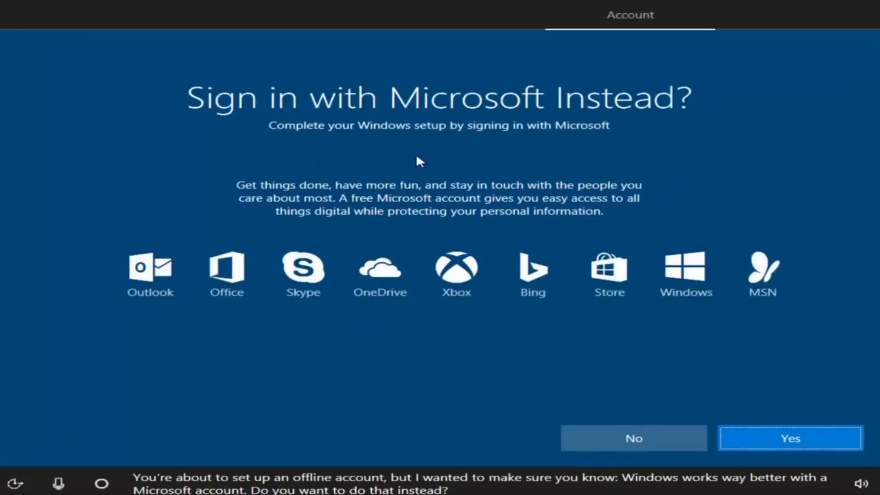
{"action": "left_click", "coordinate": [614, 439]}
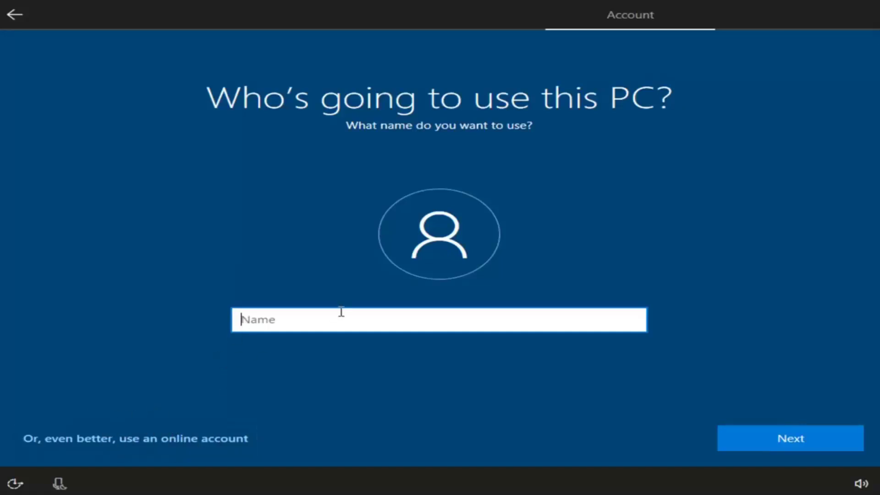
Enter the local account's user name in the Name field.
{"action": "type", "text": "Test"}
{"action": "key", "text": "BackSpace"}
{"action": "key", "text": "BackSpace"}
{"action": "key", "text": "BackSpace"}
{"action": "key", "text": "BackSpace"}
{"action": "key", "text": "BackSpace"}
{"action": "type", "text": "John Smith"}
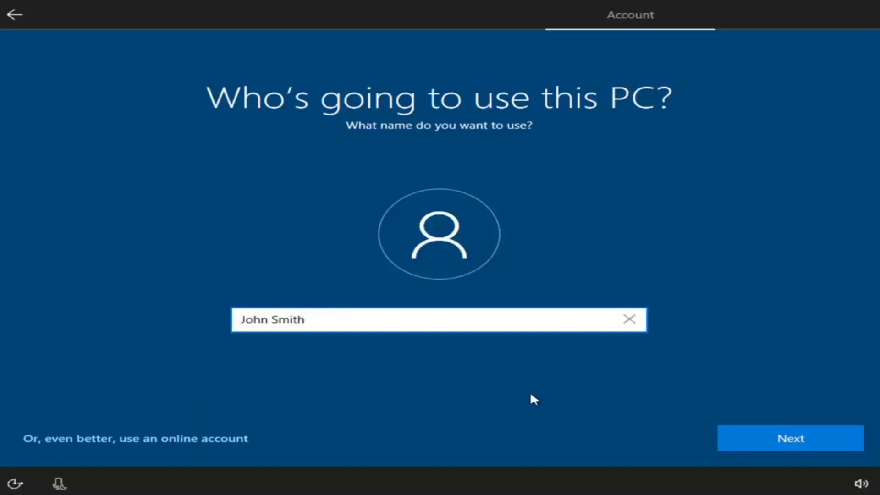
{"action": "left_click", "coordinate": [763, 443]}
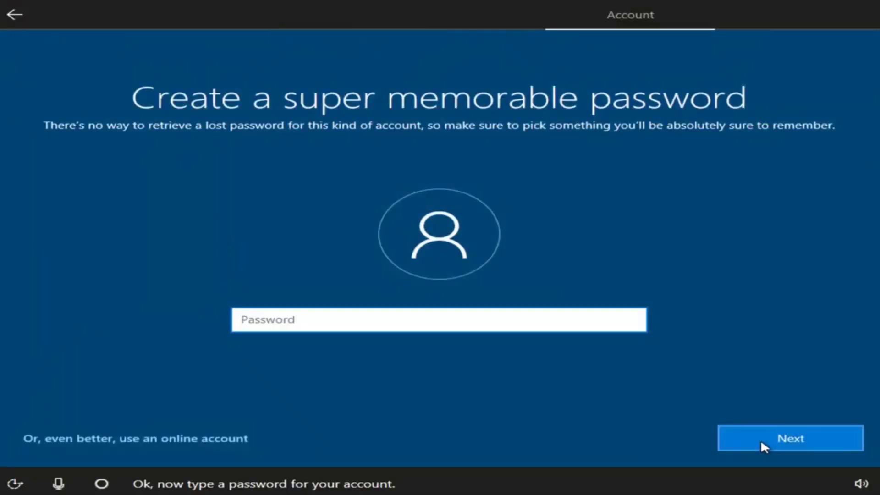
Set the account password and confirm it on the next page.
{"action": "type", "text": "•••••••"}
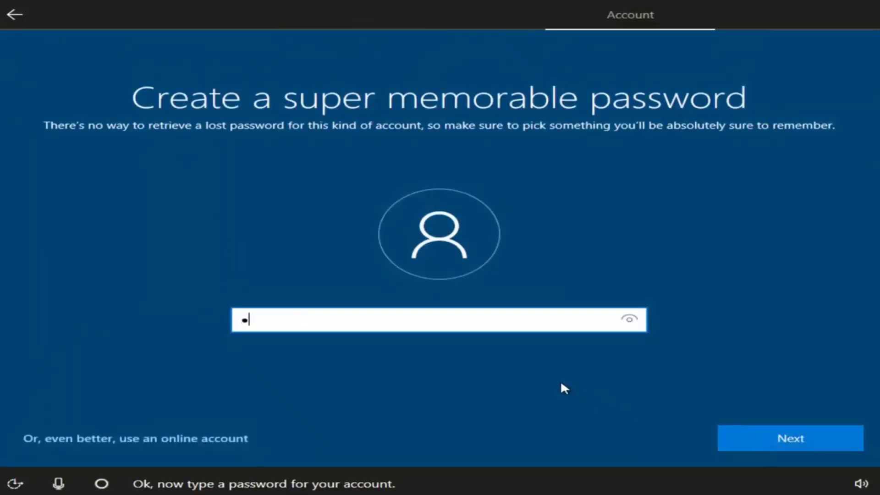
{"action": "type", "text": "•"}
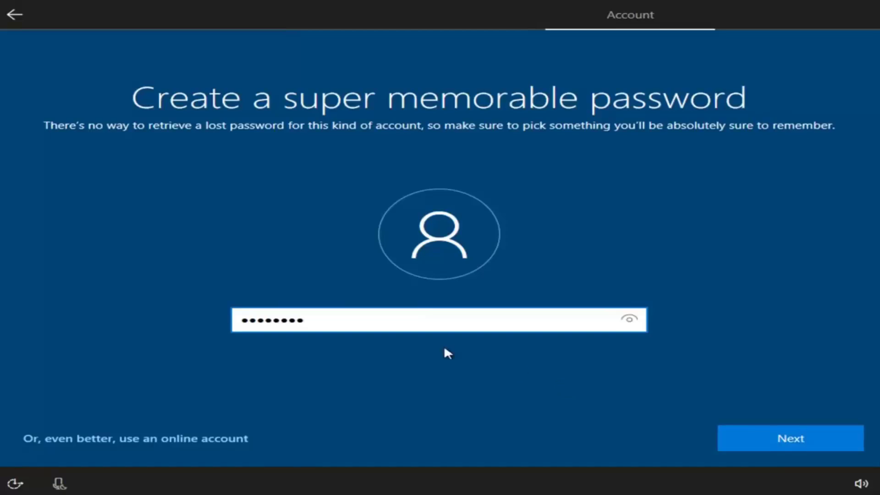
{"action": "left_click_drag", "start_coordinate": [403, 326], "coordinate": [0, 324]}
{"action": "type", "text": "••••••"}
{"action": "key", "text": "ctrl+a"}
{"action": "type", "text": "••••••••"}
{"action": "left_click", "coordinate": [826, 443]}
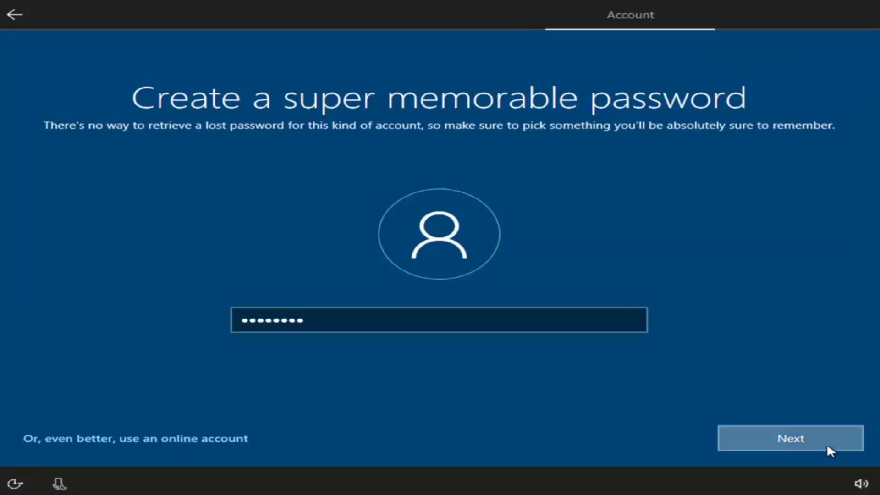
{"action": "type", "text": "••••••••"}
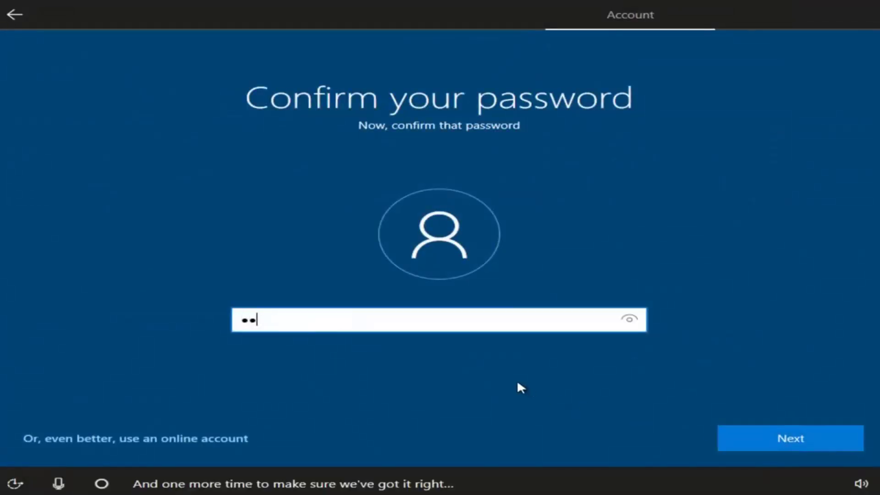
{"action": "left_click", "coordinate": [778, 440]}
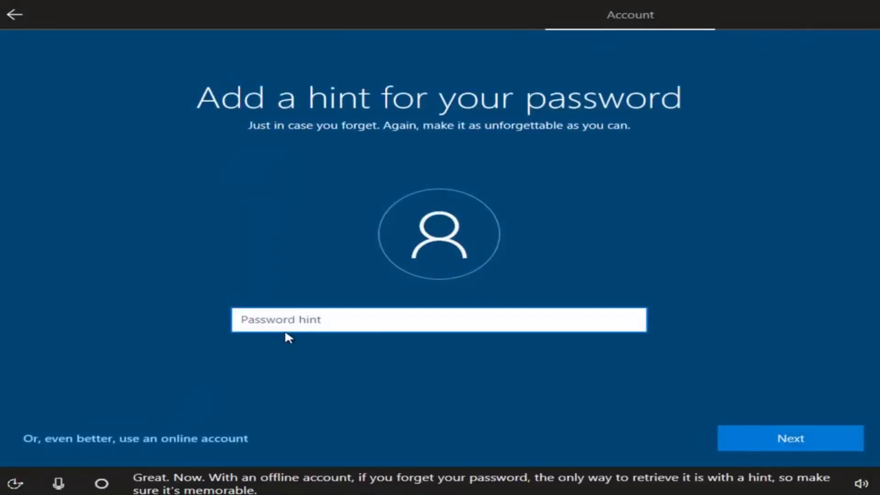
Enter a password hint, revising it to 'pass-word' after the contains-password error.
{"action": "type", "text": "password"}
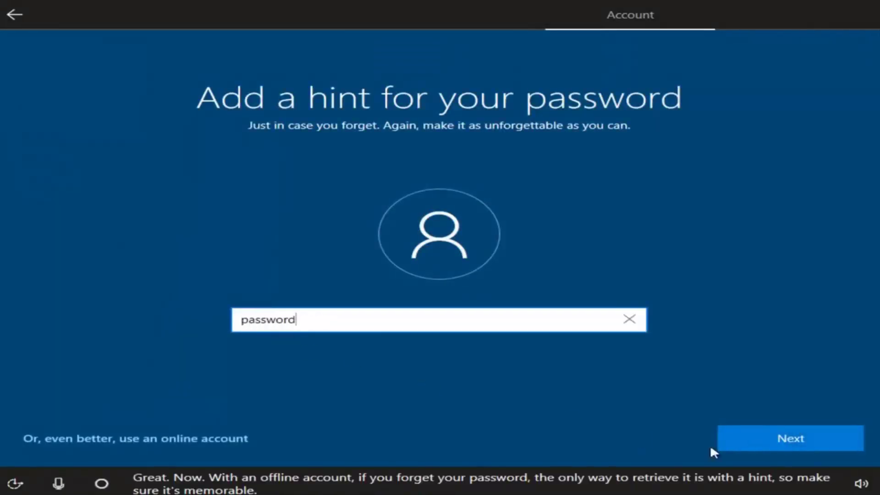
{"action": "left_click", "coordinate": [769, 440]}
{"action": "left_click", "coordinate": [307, 337]}
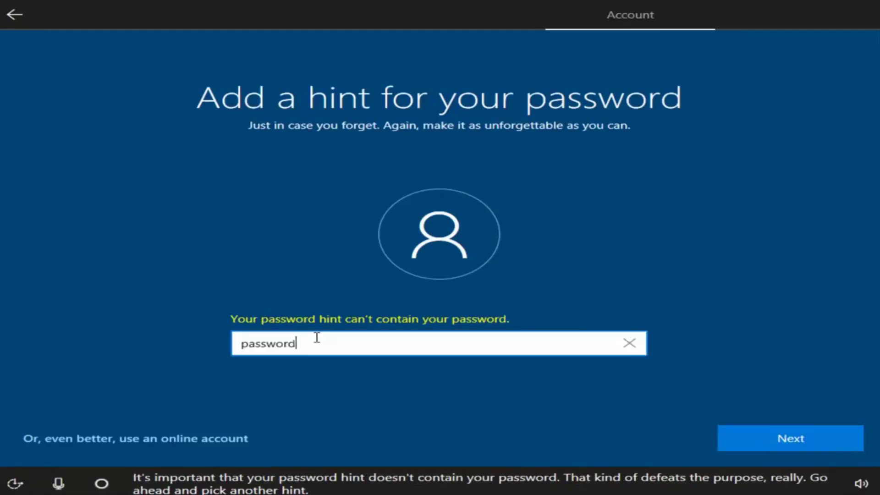
{"action": "type", "text": "1"}
{"action": "left_click", "coordinate": [720, 440]}
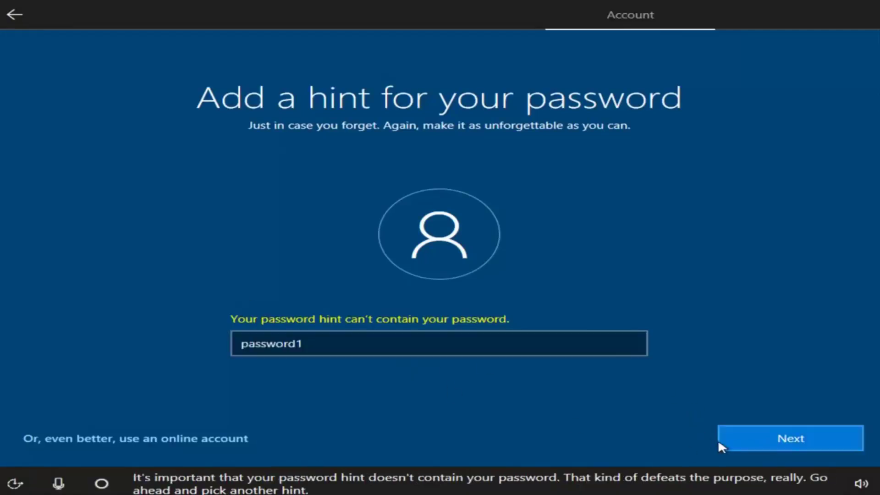
{"action": "type", "text": "pass"}
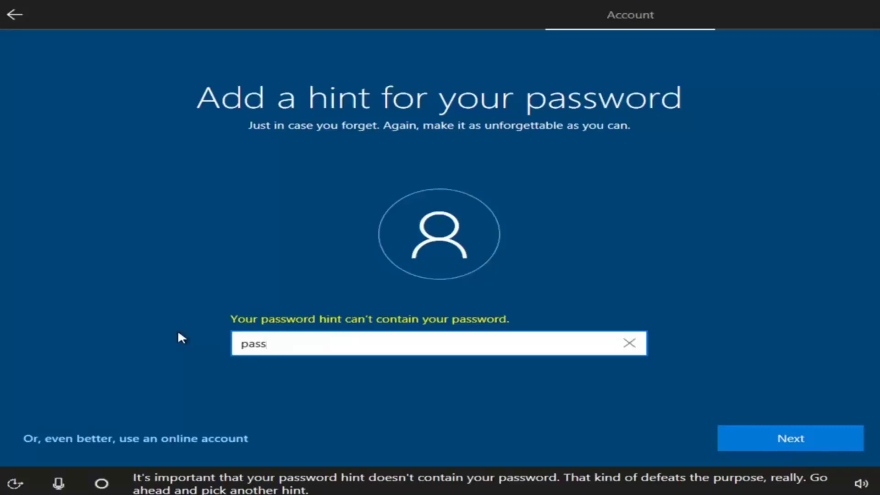
{"action": "type", "text": "-word"}
{"action": "left_click", "coordinate": [797, 446]}
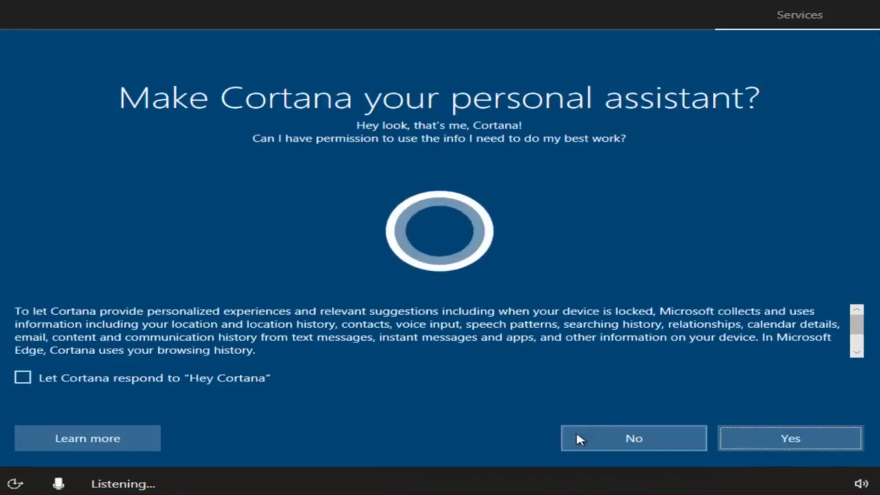
Decline Cortana, turn off Location, Speech, Tailored experiences and Ads, set Diagnostics to Basic.
{"action": "left_click", "coordinate": [604, 439]}
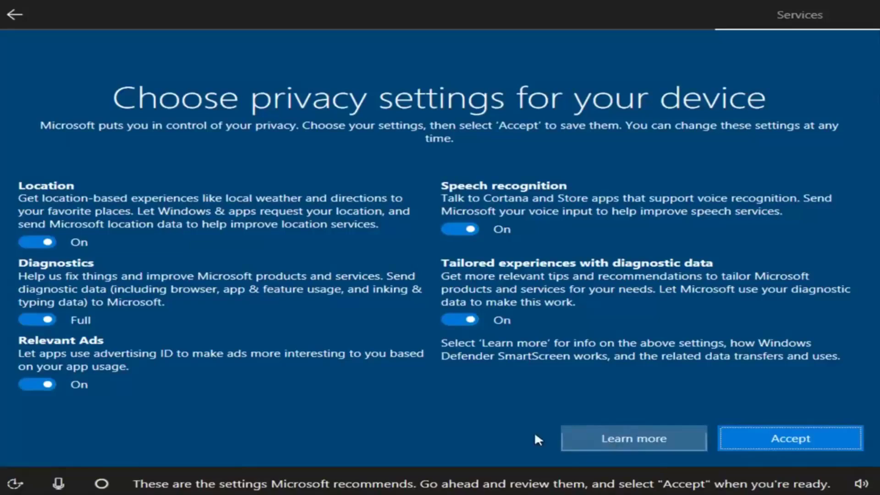
{"action": "left_click", "coordinate": [40, 238]}
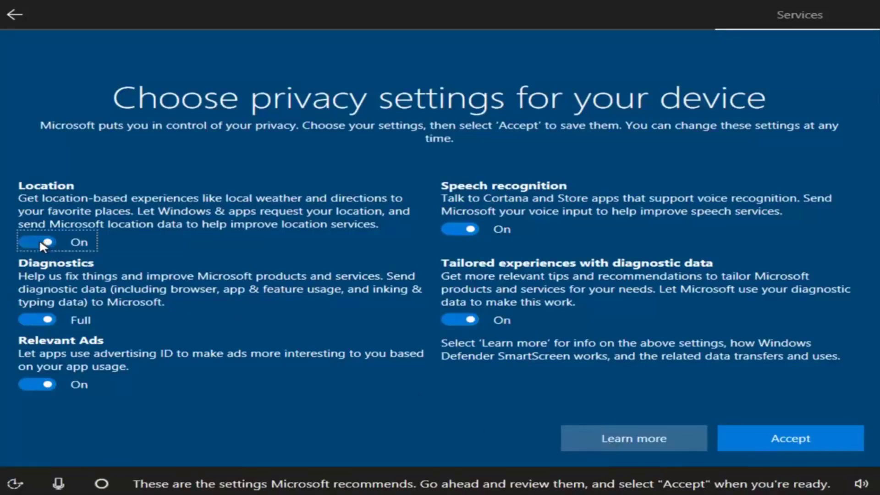
{"action": "left_click", "coordinate": [461, 229]}
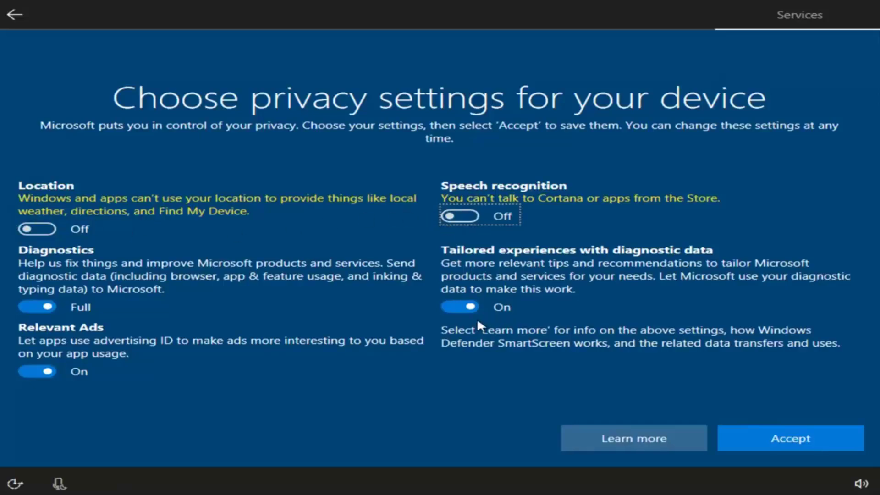
{"action": "left_click", "coordinate": [454, 307]}
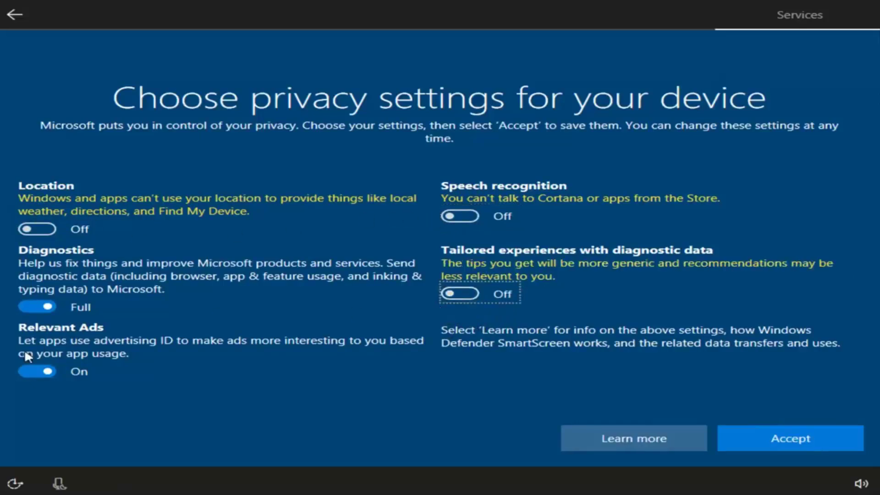
{"action": "left_click", "coordinate": [32, 369]}
{"action": "left_click", "coordinate": [32, 304]}
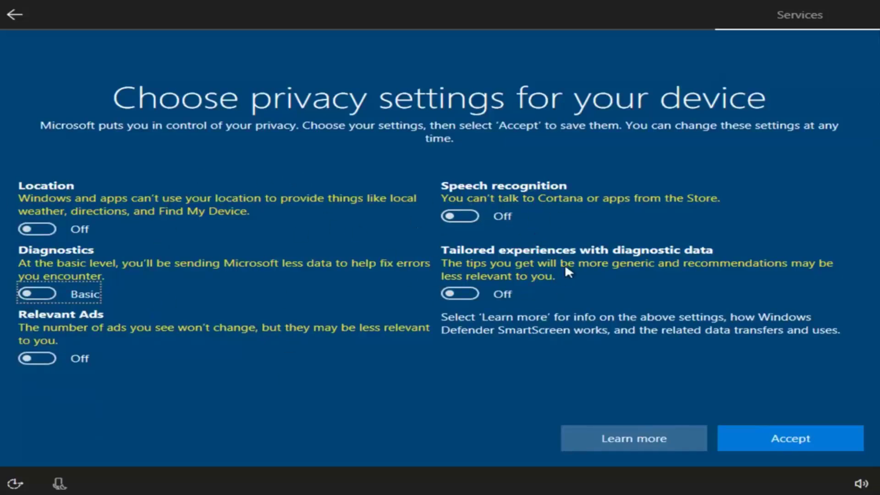
{"action": "left_click", "coordinate": [750, 440]}
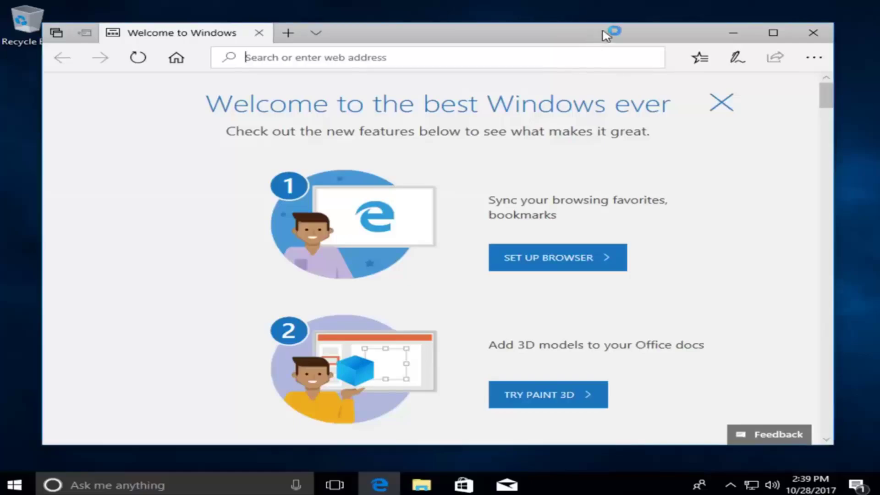
Close the Edge welcome window, then open and close the Start menu.
{"action": "left_click", "coordinate": [812, 34]}
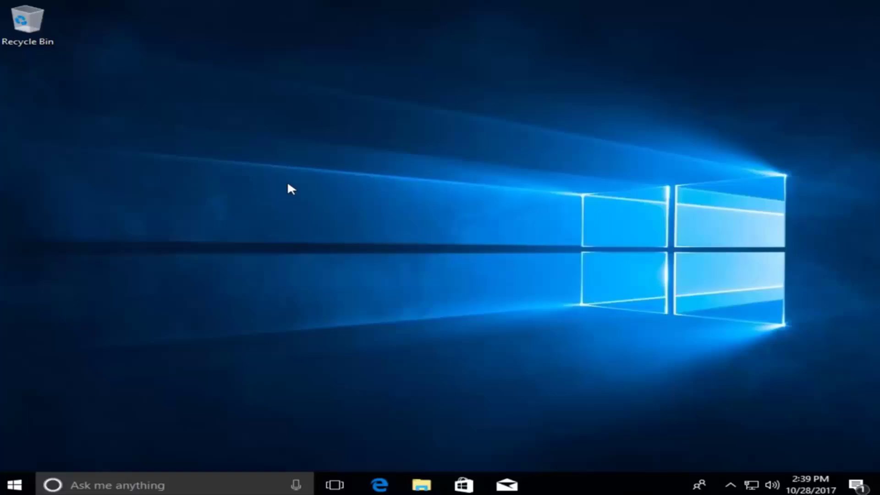
{"action": "left_click", "coordinate": [17, 484]}
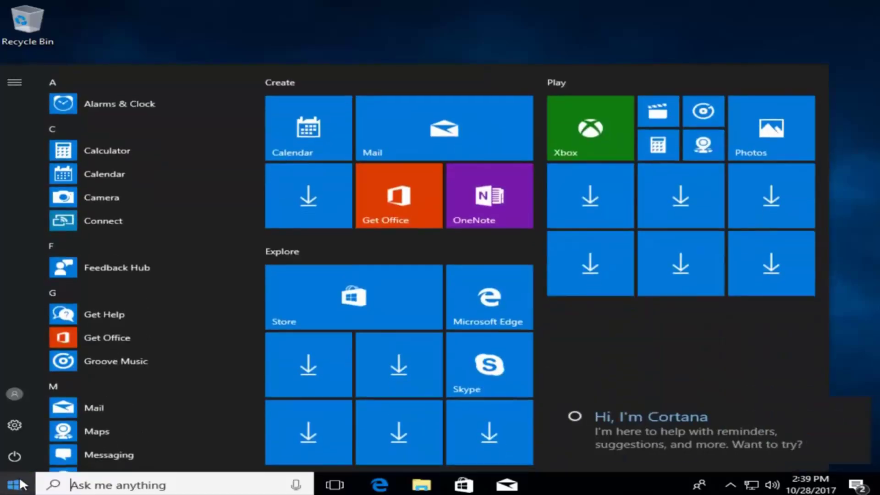
{"action": "left_click", "coordinate": [386, 26]}
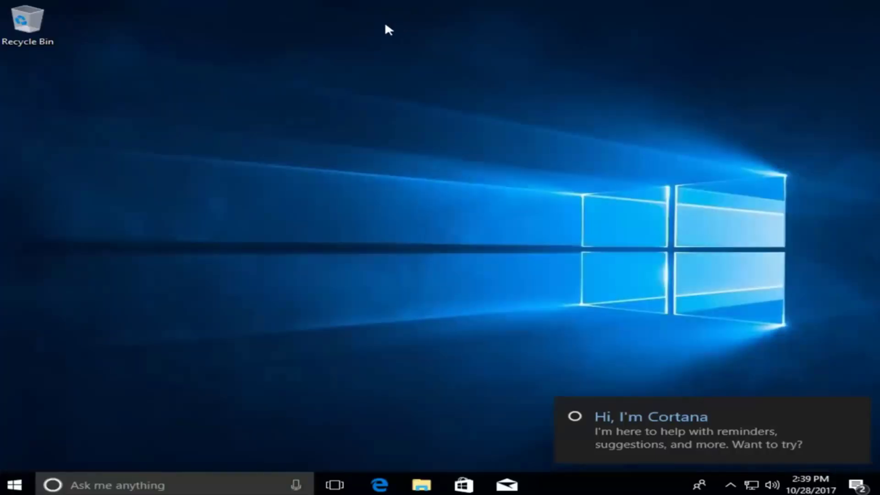